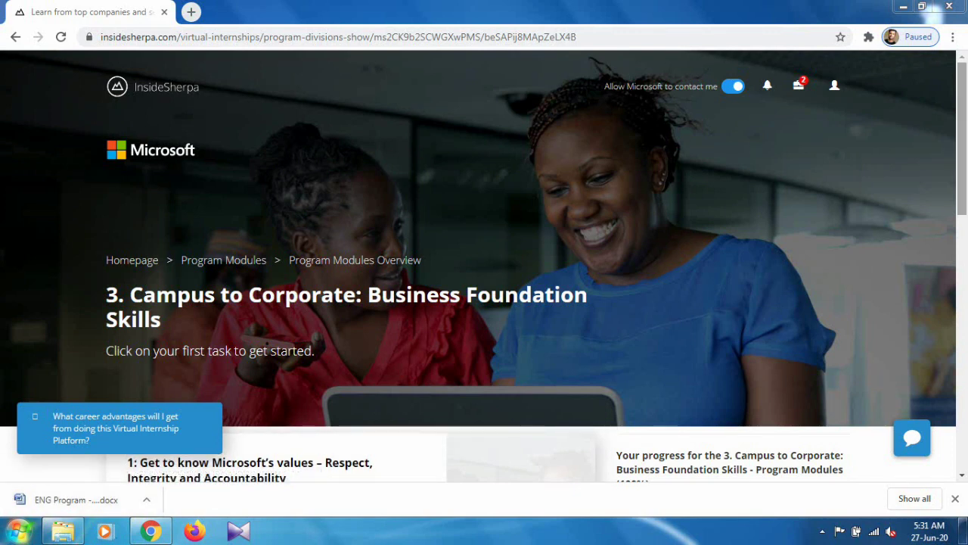
Step: Open the Task 3 cultural transformation page in InsideSherpa
{"action": "scroll", "coordinate": [484, 265], "scroll_direction": "down", "scroll_amount": 1}
{"action": "scroll", "coordinate": [484, 265], "scroll_direction": "down", "scroll_amount": 2}
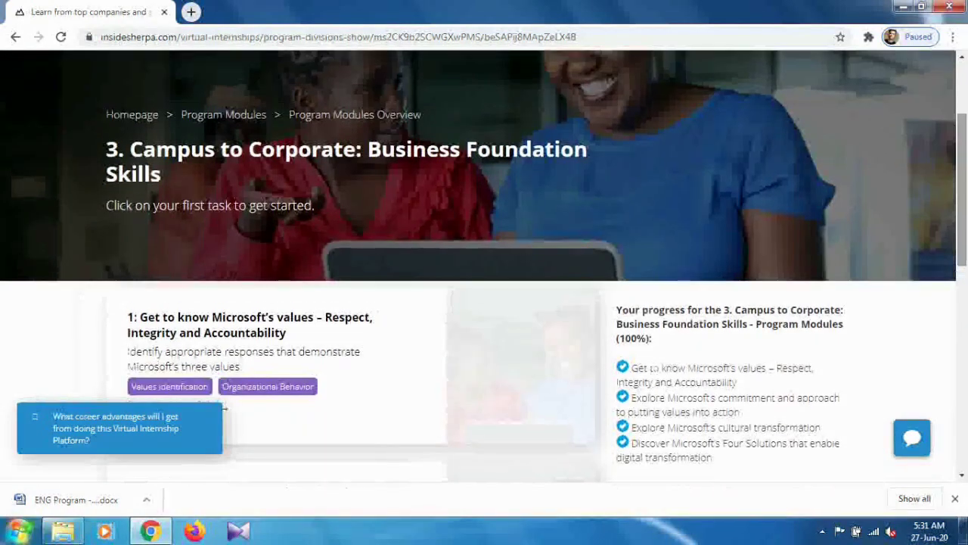
{"action": "scroll", "coordinate": [484, 265], "scroll_direction": "down", "scroll_amount": 1}
{"action": "scroll", "coordinate": [484, 264], "scroll_direction": "down", "scroll_amount": 3}
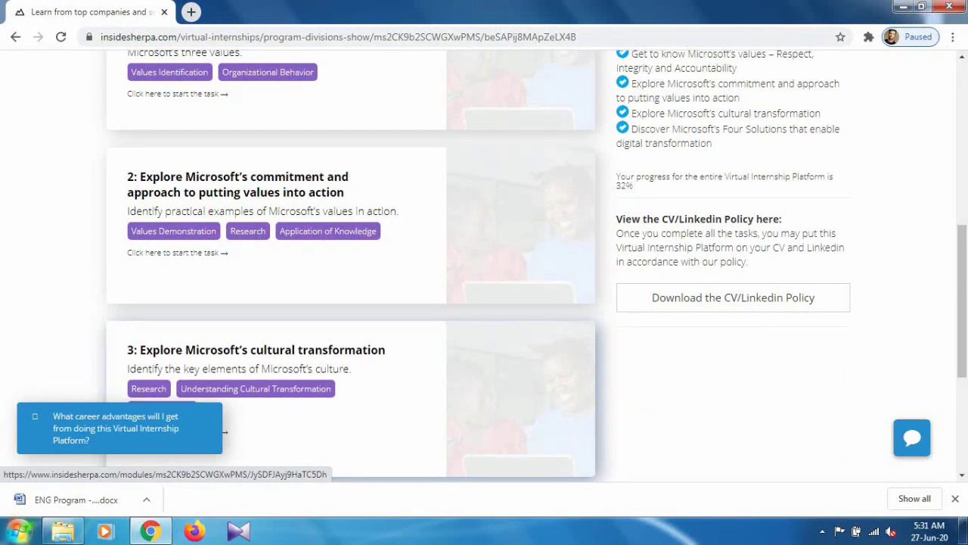
{"action": "scroll", "coordinate": [189, 433], "scroll_direction": "down", "scroll_amount": 1}
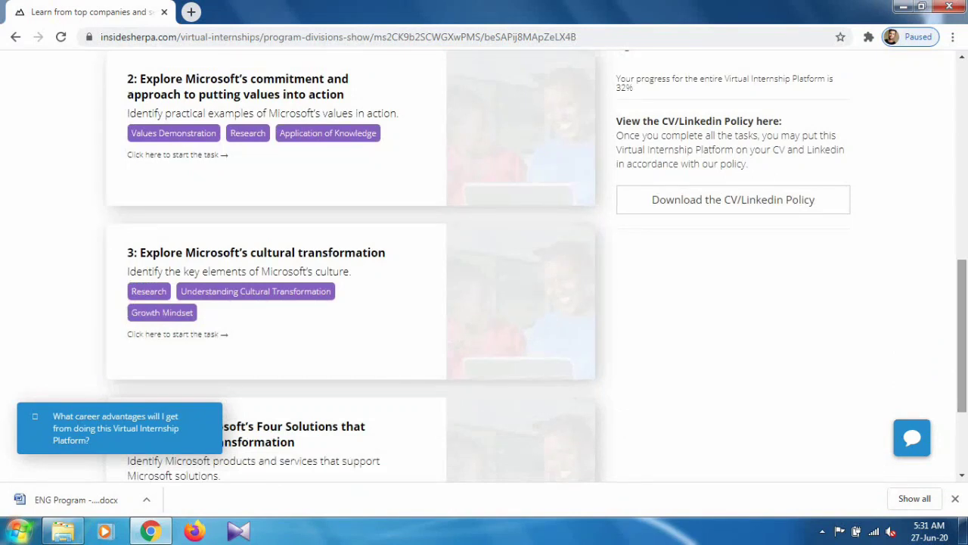
{"action": "left_click", "coordinate": [177, 333]}
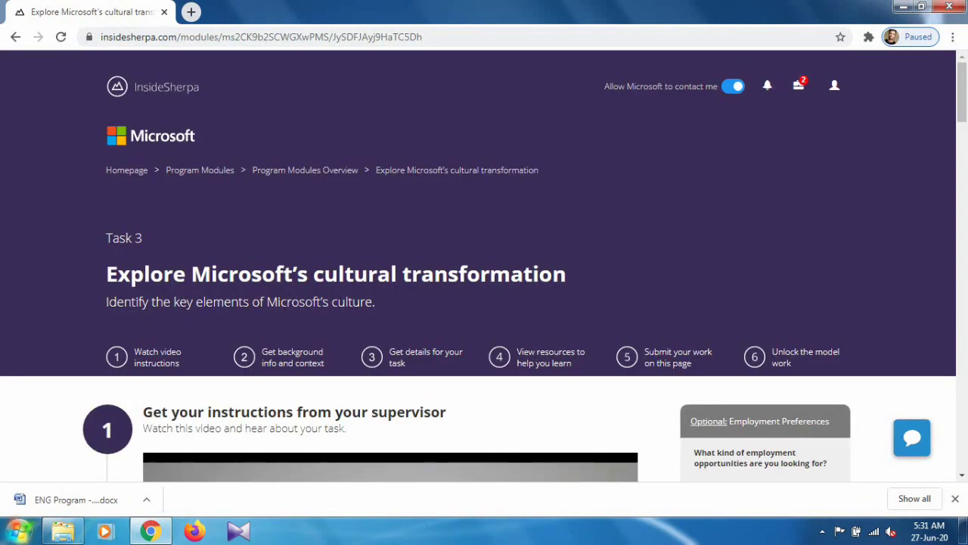
Step: Download the 'Task Template (Word)' from section 4 and open it in Word
{"action": "scroll", "coordinate": [484, 272], "scroll_direction": "down", "scroll_amount": 1}
{"action": "scroll", "coordinate": [484, 273], "scroll_direction": "down", "scroll_amount": 5}
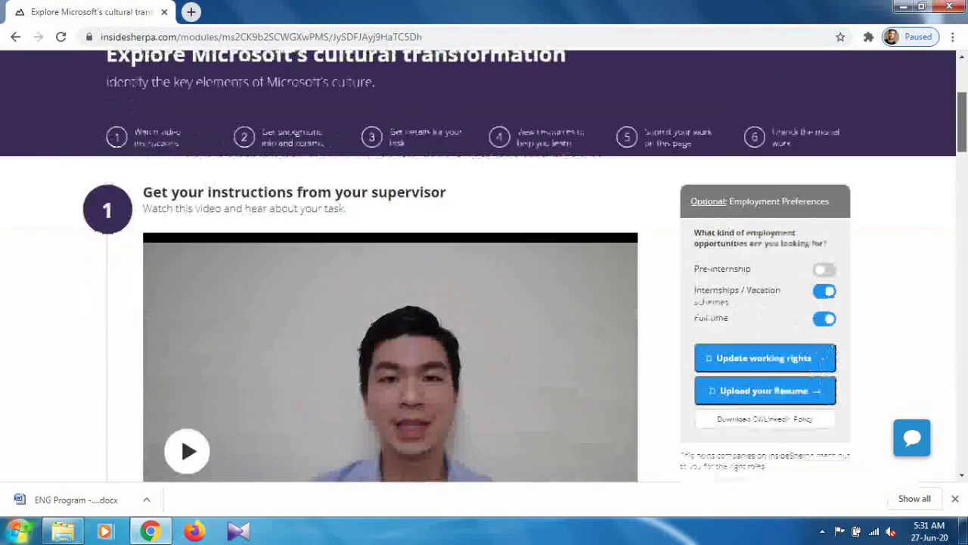
{"action": "scroll", "coordinate": [484, 273], "scroll_direction": "down", "scroll_amount": 5}
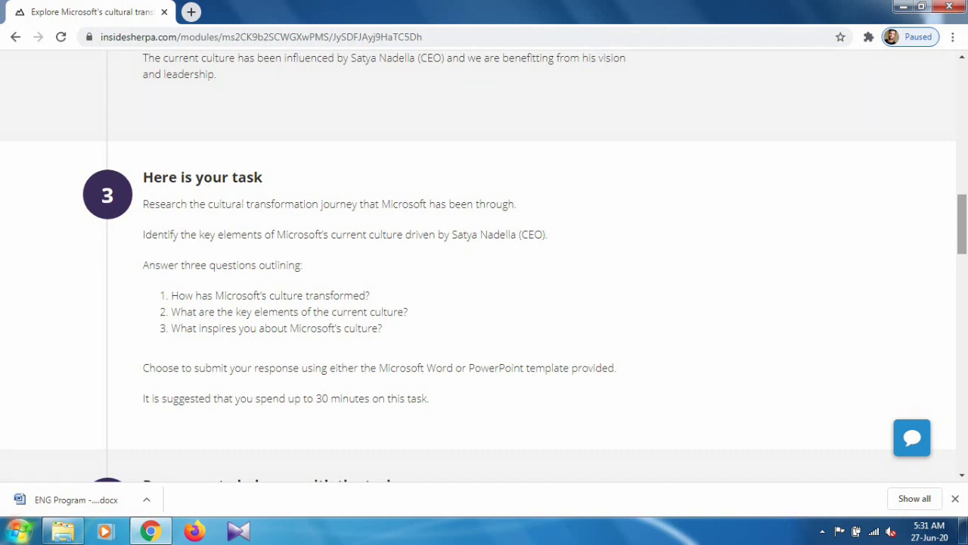
{"action": "scroll", "coordinate": [484, 264], "scroll_direction": "down", "scroll_amount": 5}
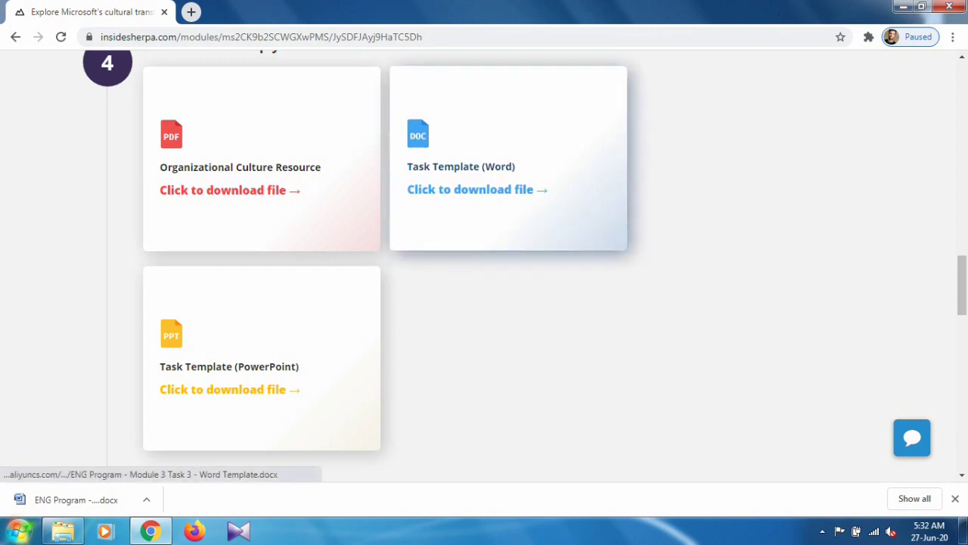
{"action": "left_click", "coordinate": [470, 190]}
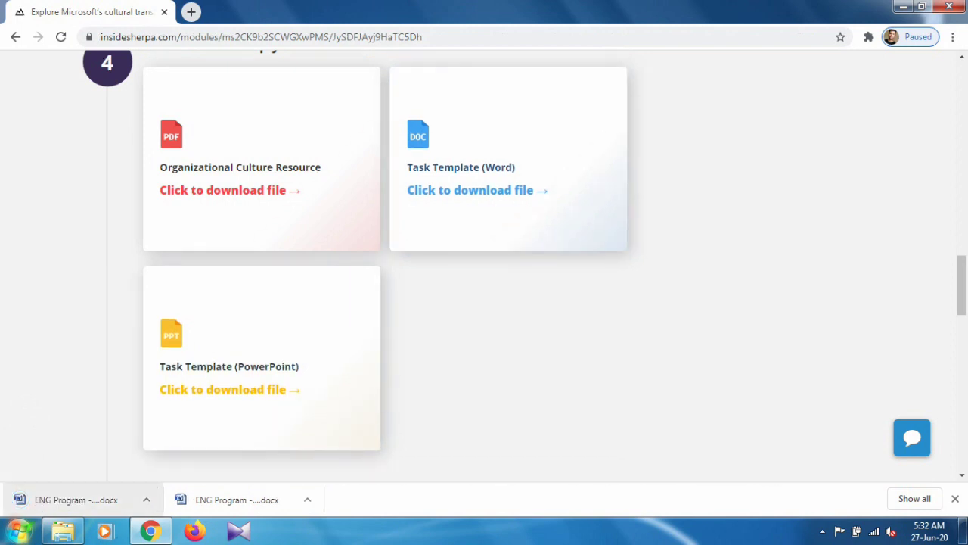
{"action": "left_click", "coordinate": [76, 499]}
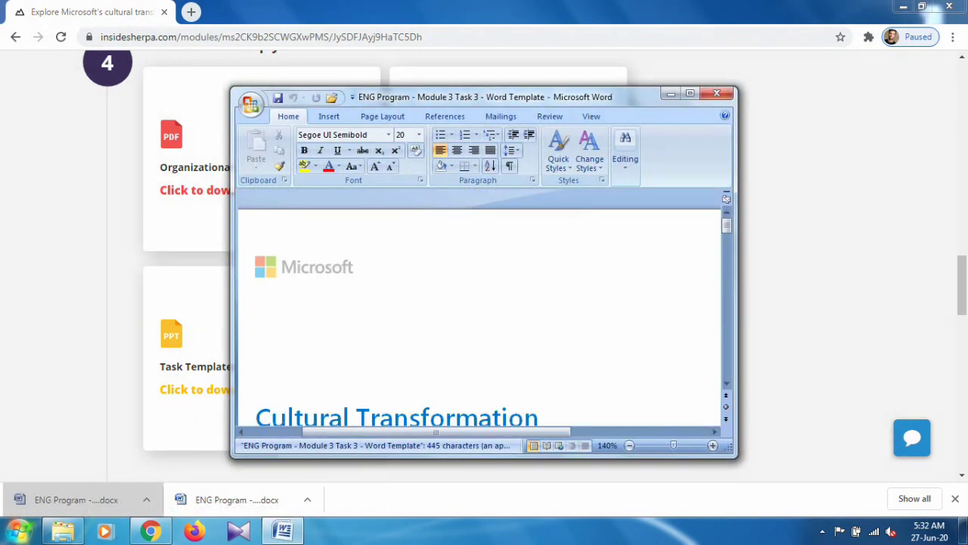
Step: Maximise the template, review the three questions on page 2, then restore the Word window
{"action": "left_click", "coordinate": [689, 92]}
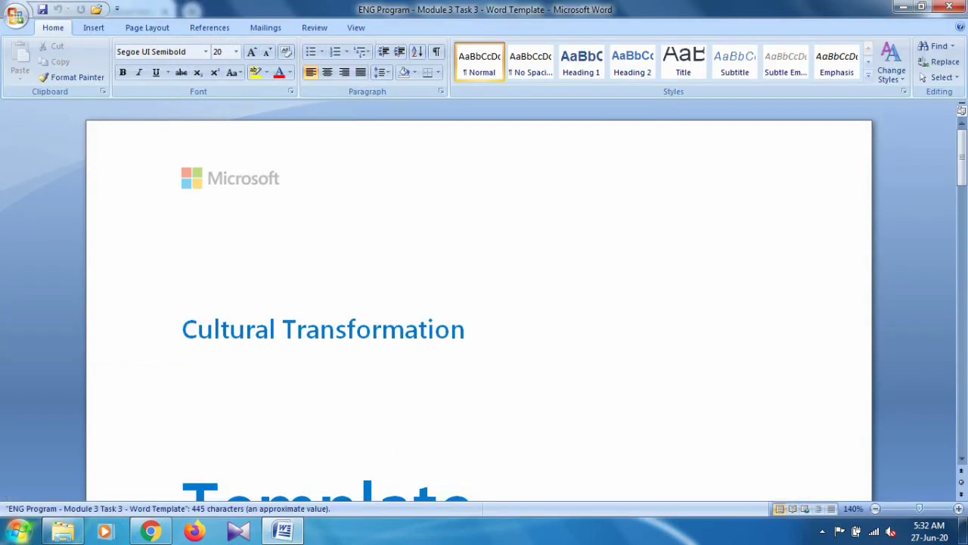
{"action": "left_click_drag", "start_coordinate": [962, 158], "coordinate": [961, 173]}
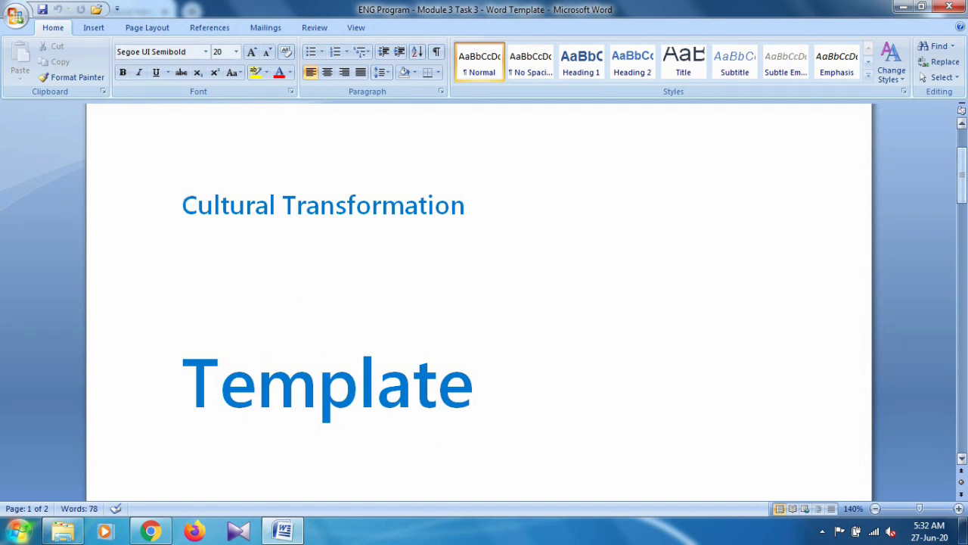
{"action": "left_click_drag", "start_coordinate": [961, 173], "coordinate": [961, 230]}
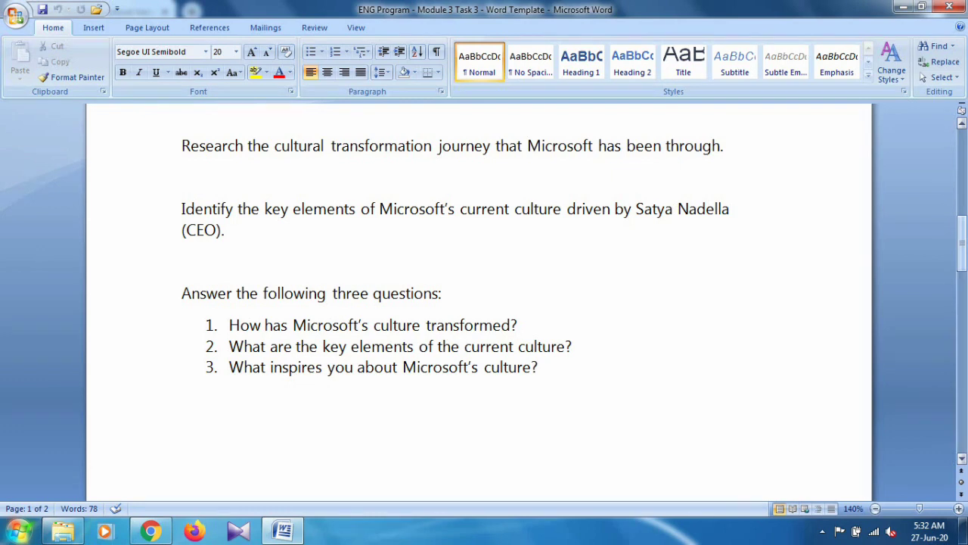
{"action": "scroll", "coordinate": [480, 302], "scroll_direction": "down", "scroll_amount": 8}
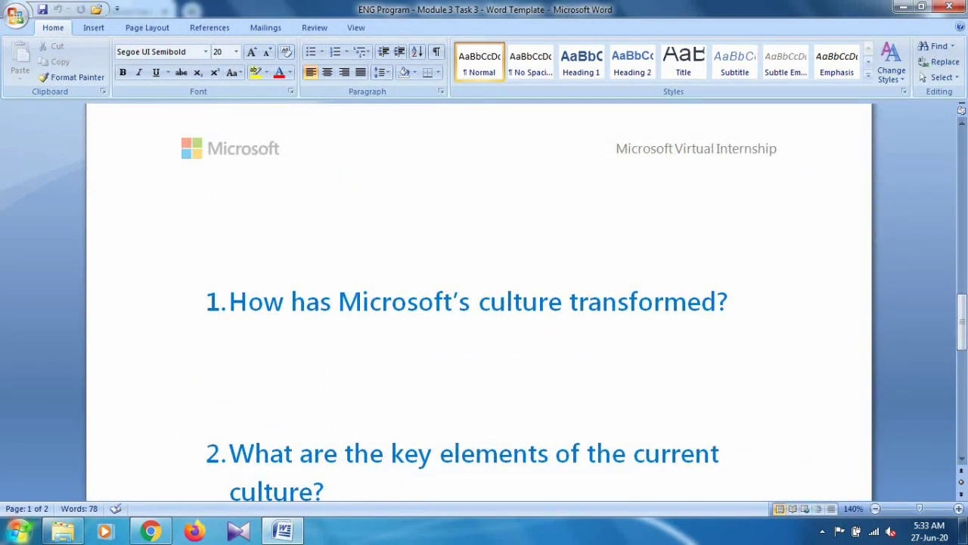
{"action": "left_click", "coordinate": [961, 322]}
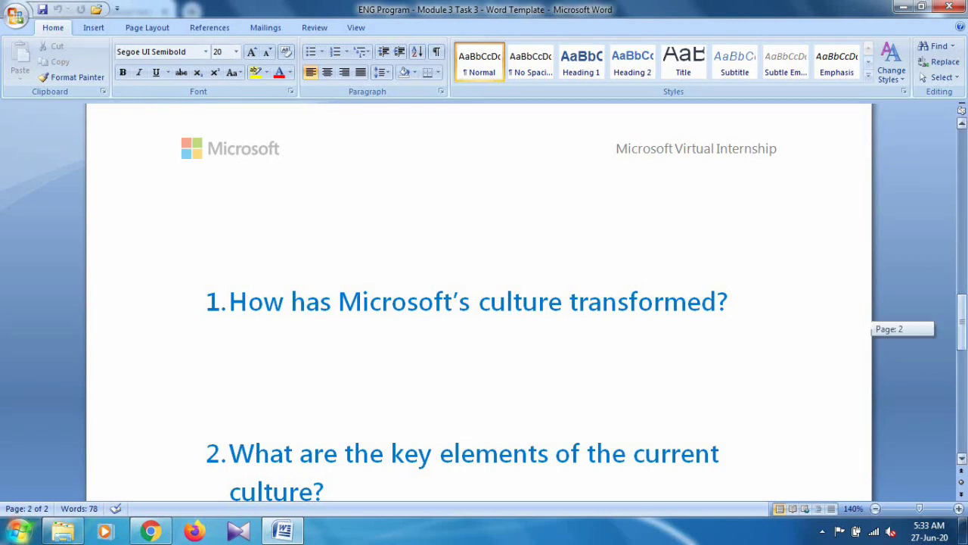
{"action": "left_click_drag", "start_coordinate": [960, 323], "coordinate": [961, 367]}
{"action": "left_click_drag", "start_coordinate": [961, 333], "coordinate": [960, 366]}
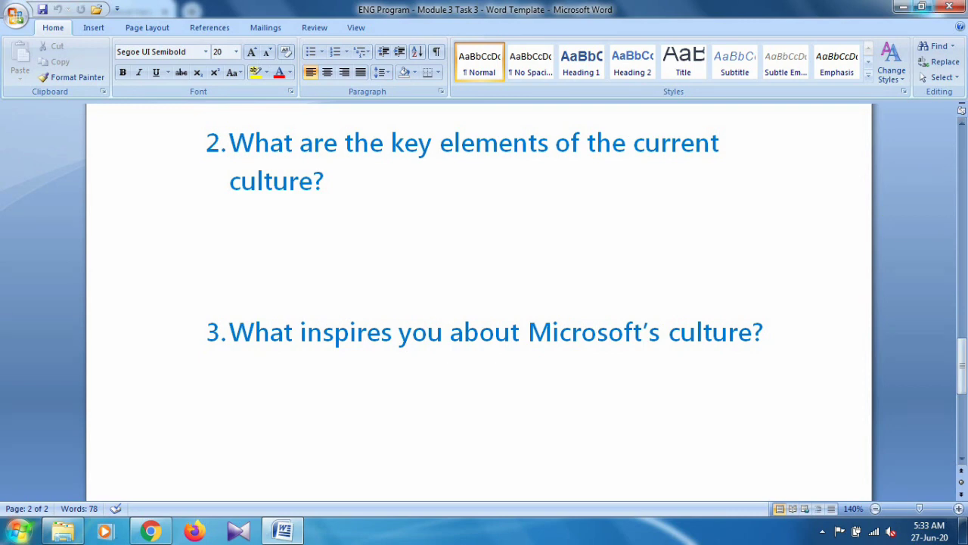
{"action": "left_click", "coordinate": [921, 7]}
Step: Reopen the ENG Program - Module 3 Task 3 - Word Template from the desktop, maximised in Word
{"action": "left_click", "coordinate": [921, 7]}
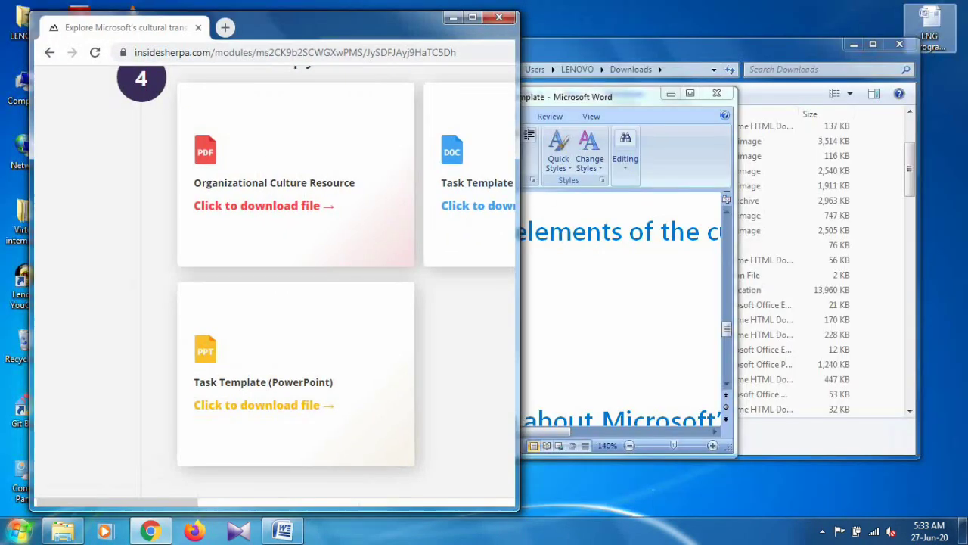
{"action": "left_click", "coordinate": [452, 17]}
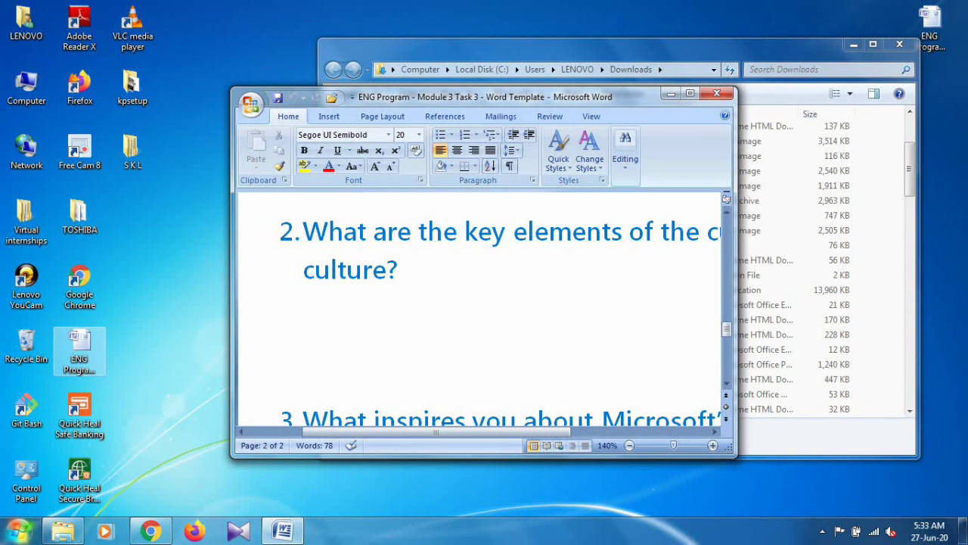
{"action": "double_click", "coordinate": [79, 348]}
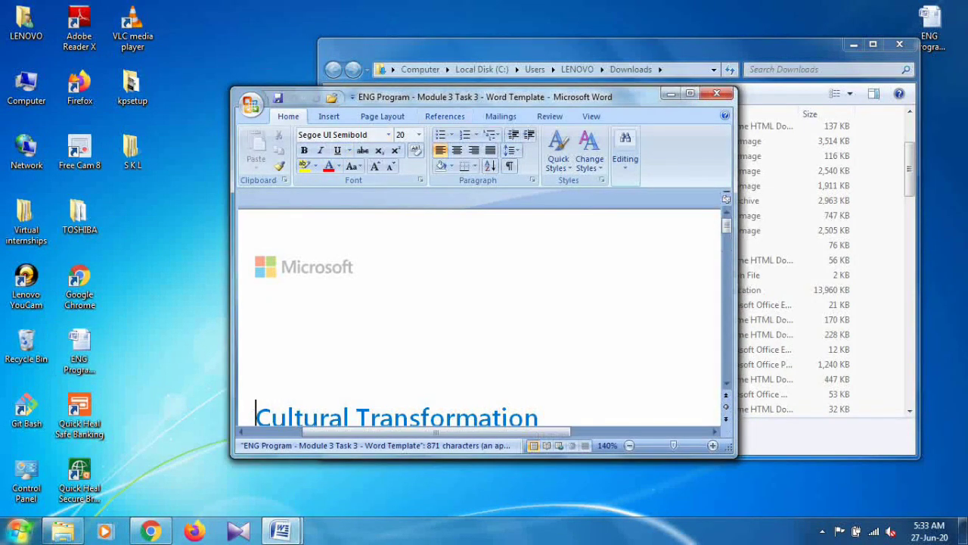
{"action": "left_click", "coordinate": [690, 93]}
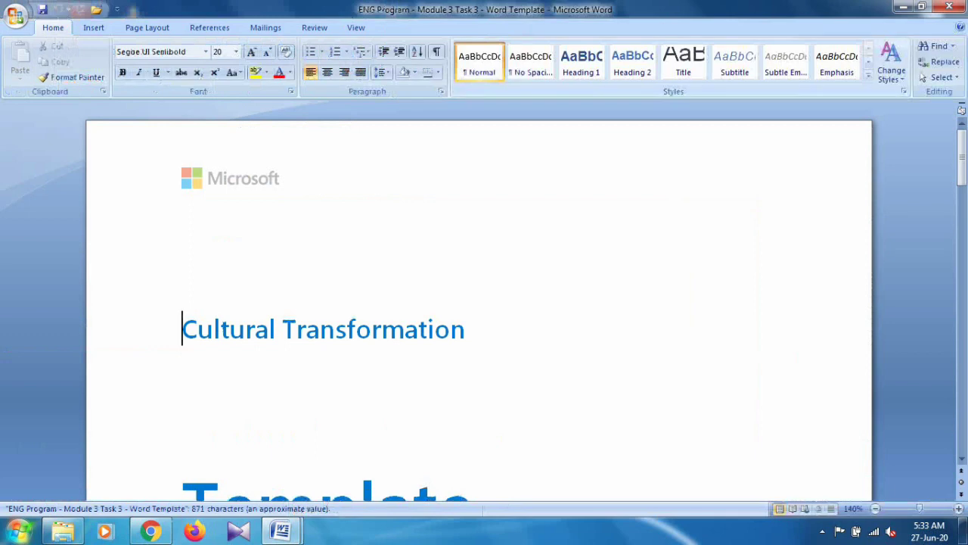
{"action": "left_click_drag", "start_coordinate": [961, 159], "coordinate": [961, 330]}
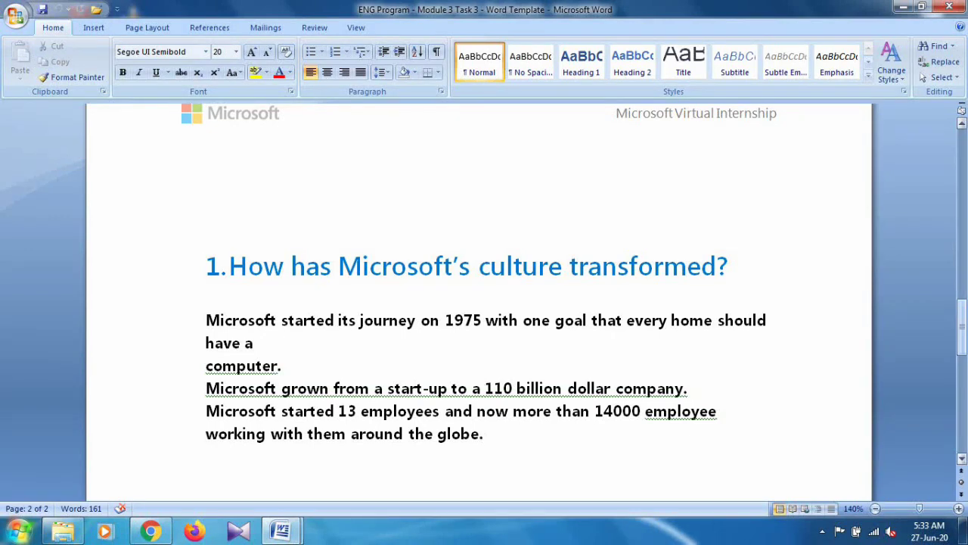
{"action": "left_click_drag", "start_coordinate": [961, 306], "coordinate": [962, 363]}
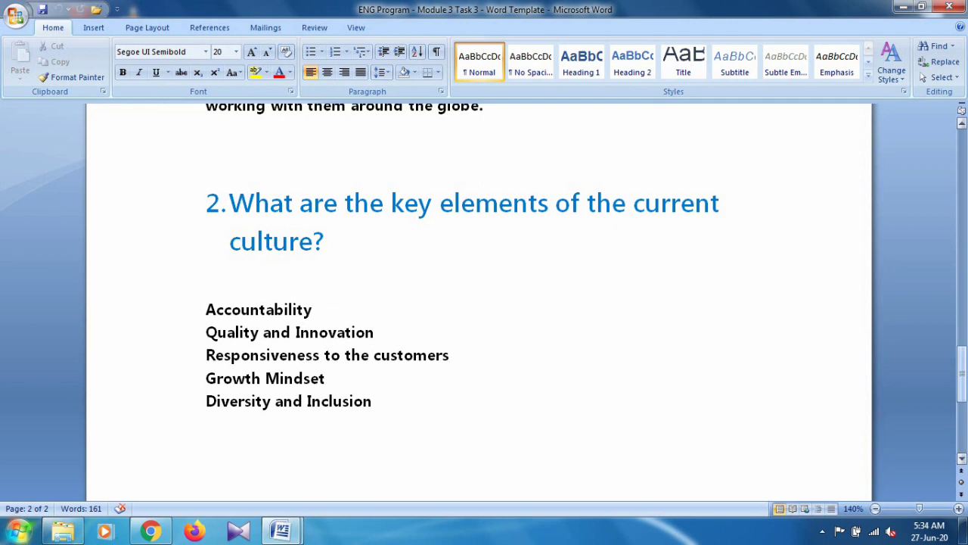
{"action": "scroll", "coordinate": [479, 303], "scroll_direction": "down", "scroll_amount": 8}
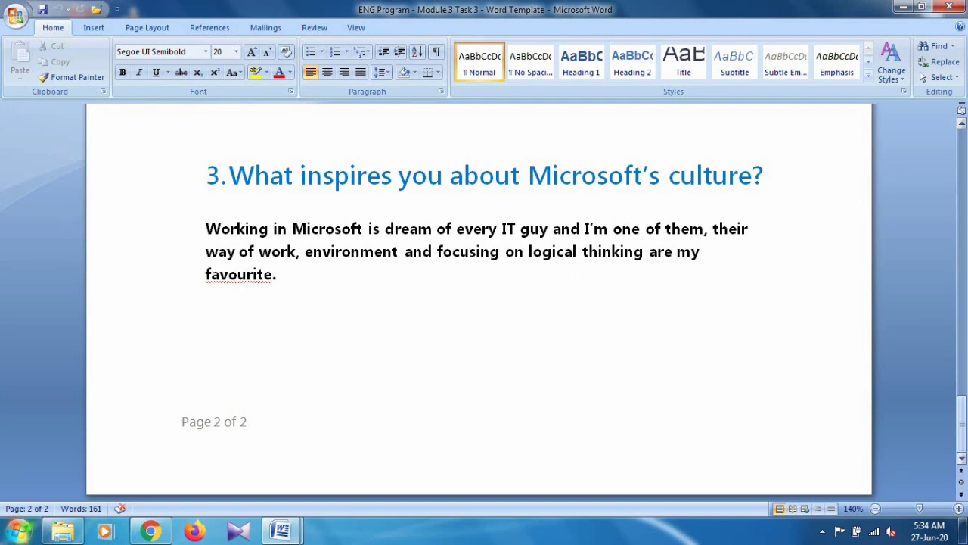
{"action": "scroll", "coordinate": [484, 302], "scroll_direction": "up", "scroll_amount": 3}
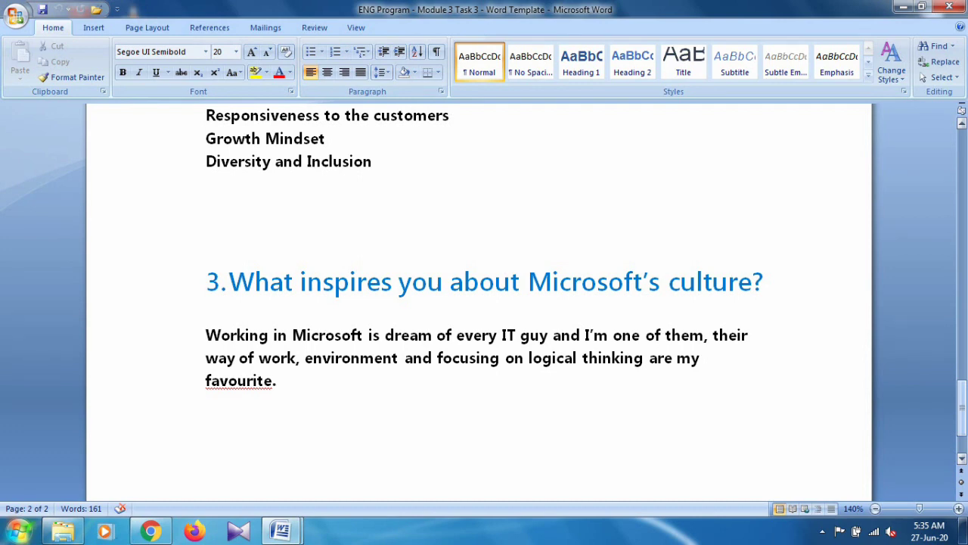
{"action": "left_click_drag", "start_coordinate": [962, 407], "coordinate": [961, 340]}
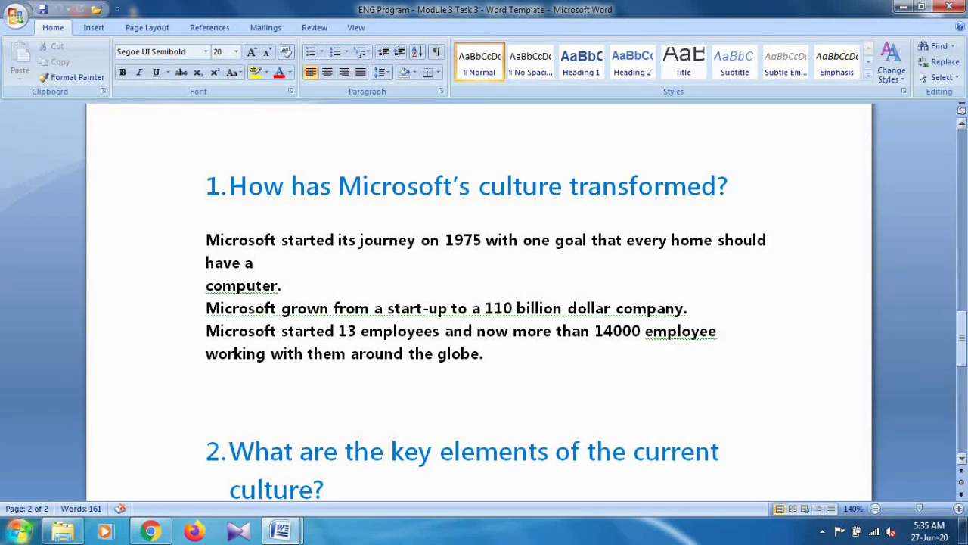
{"action": "left_click_drag", "start_coordinate": [961, 341], "coordinate": [961, 382]}
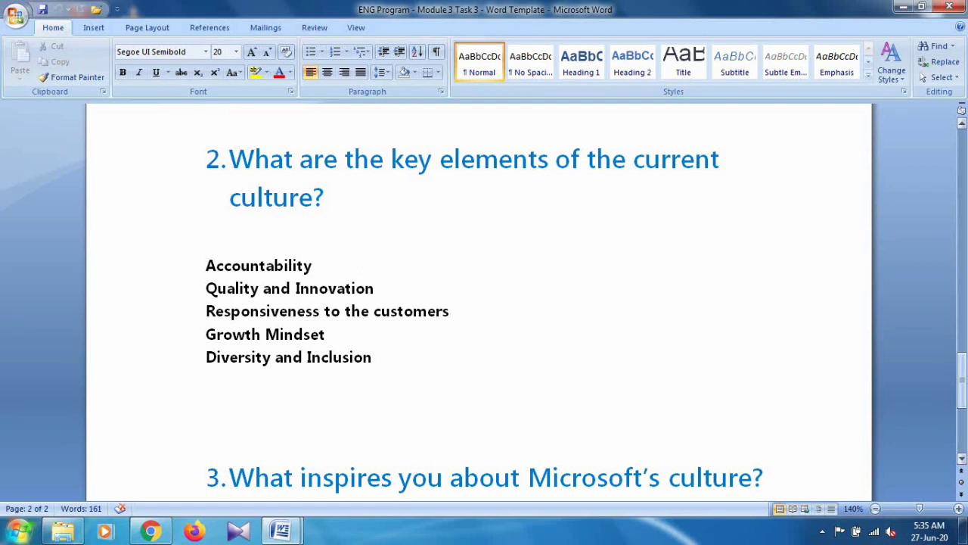
{"action": "left_click_drag", "start_coordinate": [961, 382], "coordinate": [962, 414]}
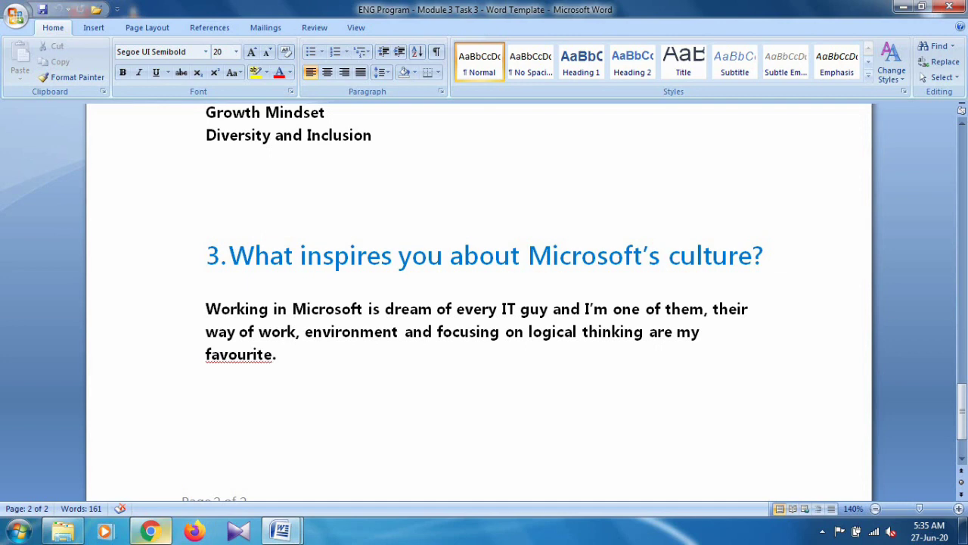
Step: Bring the InsideSherpa task page back maximised and scroll to Submit your work
{"action": "left_click", "coordinate": [150, 531]}
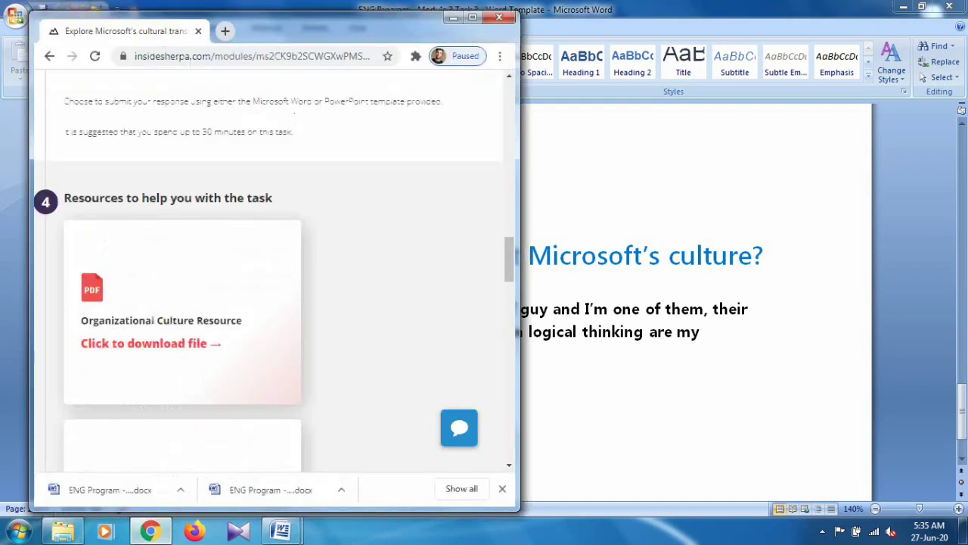
{"action": "left_click", "coordinate": [472, 18]}
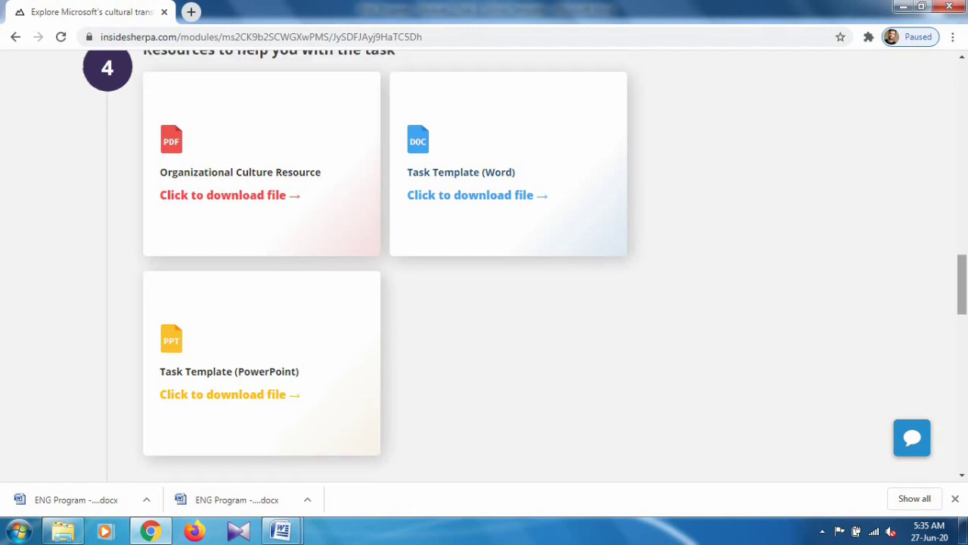
{"action": "scroll", "coordinate": [484, 264], "scroll_direction": "down", "scroll_amount": 3}
{"action": "scroll", "coordinate": [485, 264], "scroll_direction": "down", "scroll_amount": 3}
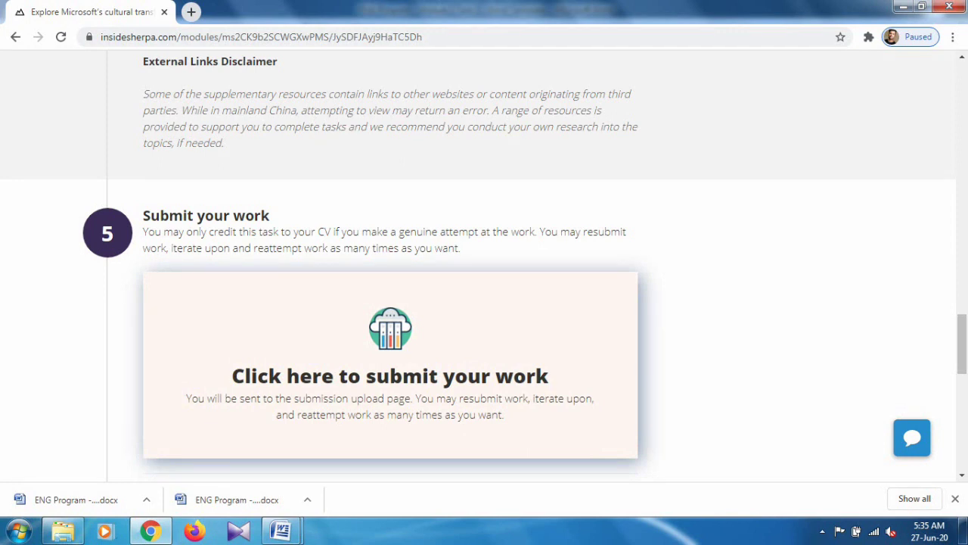
Step: Open the module 3 submission page with its Word/PowerPoint upload and Mark as complete
{"action": "left_click", "coordinate": [390, 376]}
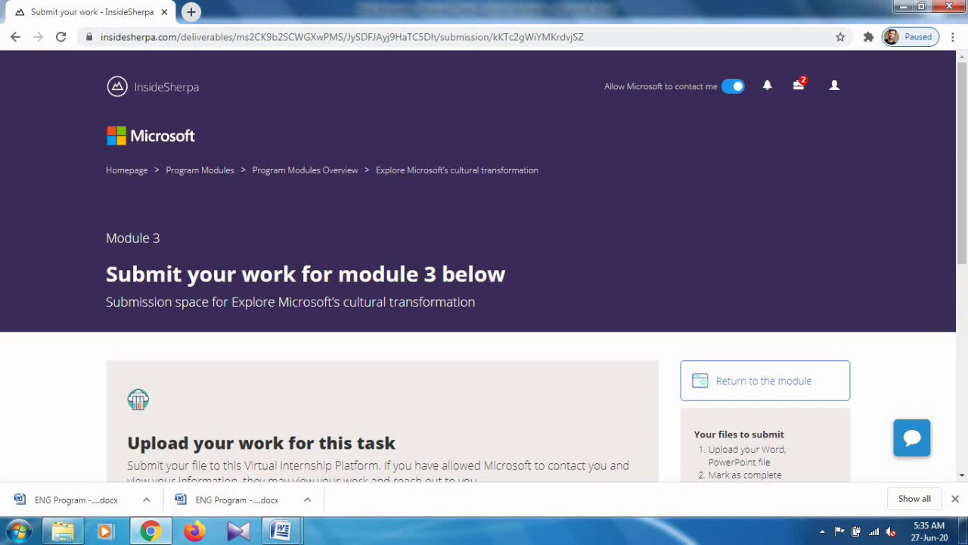
{"action": "scroll", "coordinate": [484, 265], "scroll_direction": "down", "scroll_amount": 3}
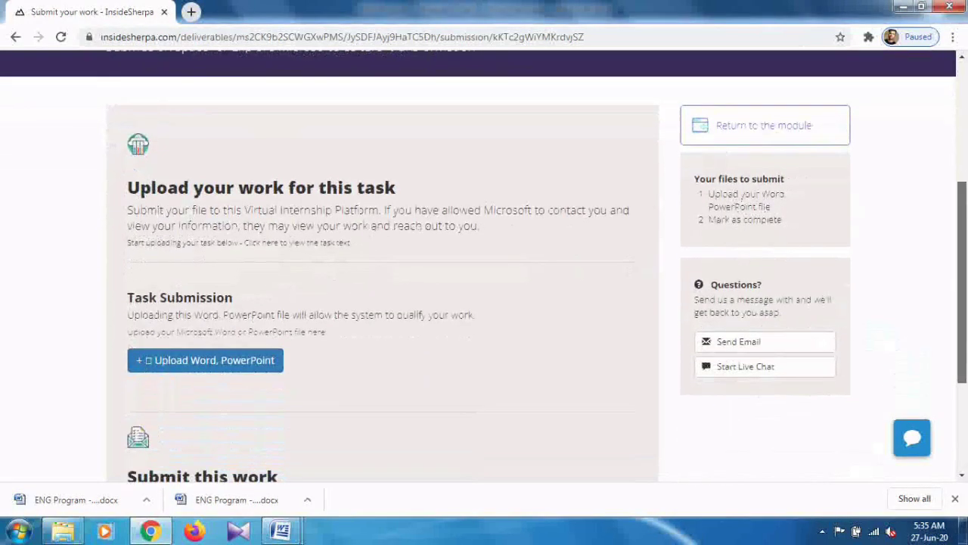
{"action": "scroll", "coordinate": [484, 265], "scroll_direction": "down", "scroll_amount": 1}
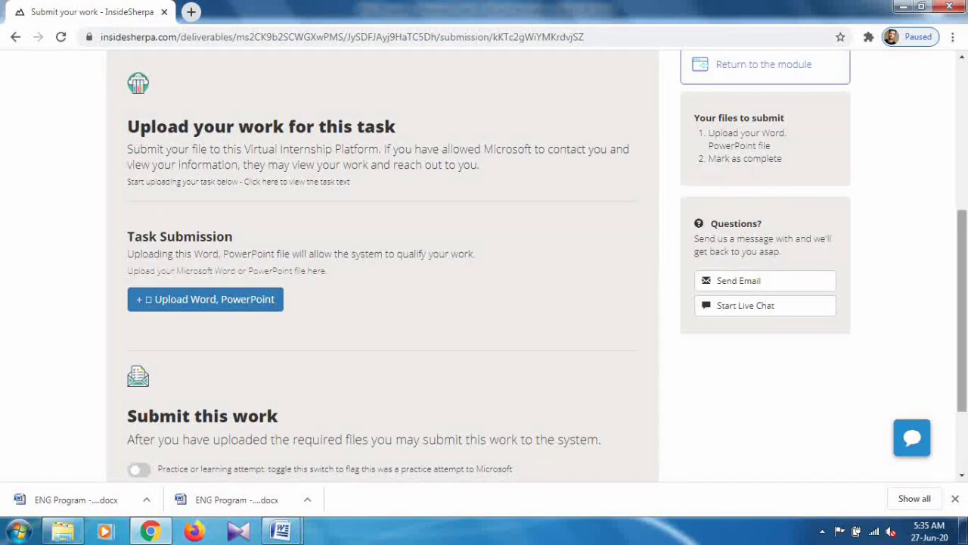
{"action": "scroll", "coordinate": [484, 265], "scroll_direction": "down", "scroll_amount": 2}
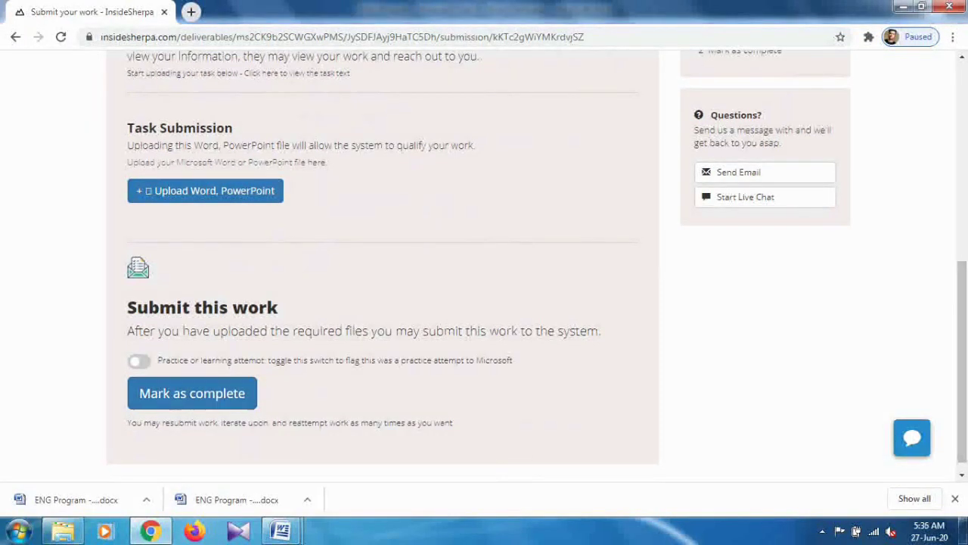